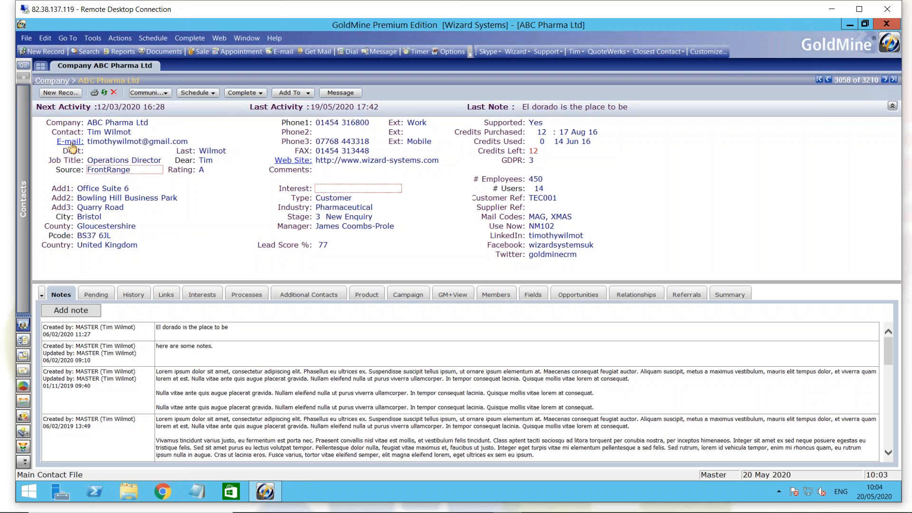
Start an e-mail to the ABC Pharma Ltd contact and fill it from the "Getting the most out of GoldMine" template.
click(72, 143)
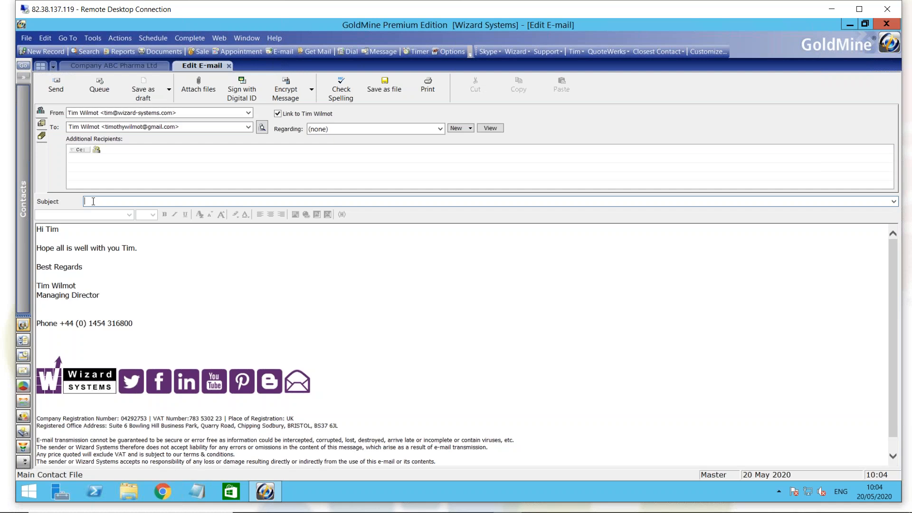
text(ge)
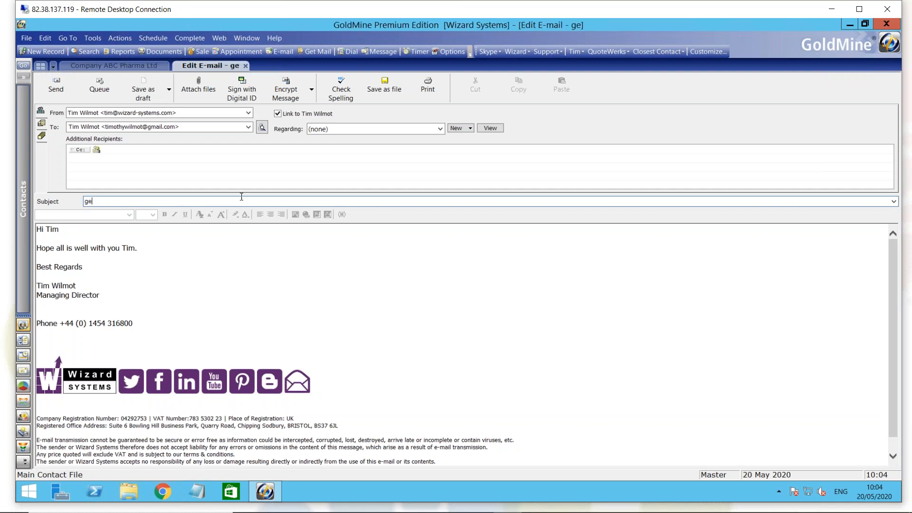
click(895, 202)
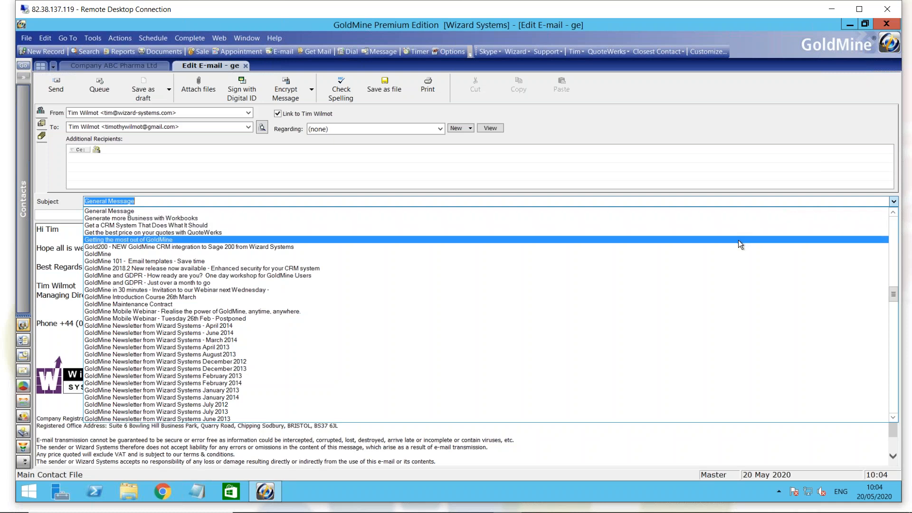
click(738, 241)
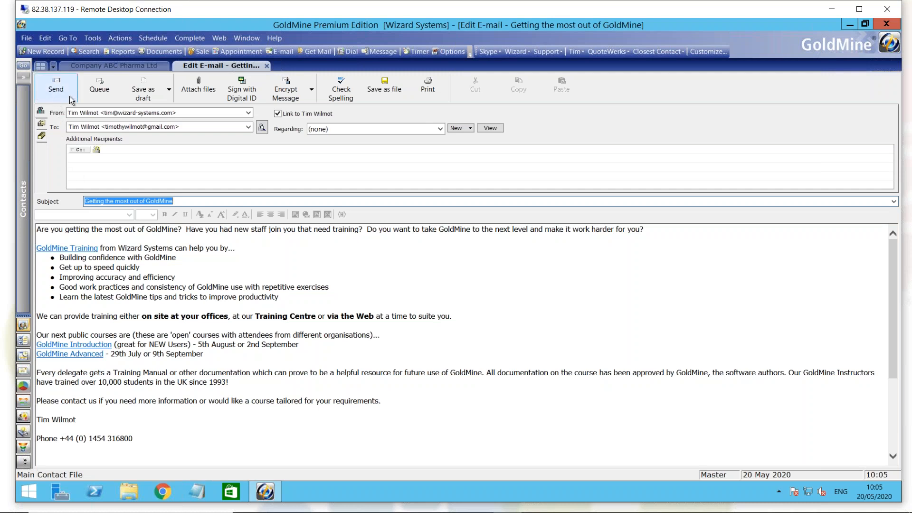
Return to the ABC Pharma Ltd record, open the Document Templates, and check the list of users whose templates can be shown.
click(143, 67)
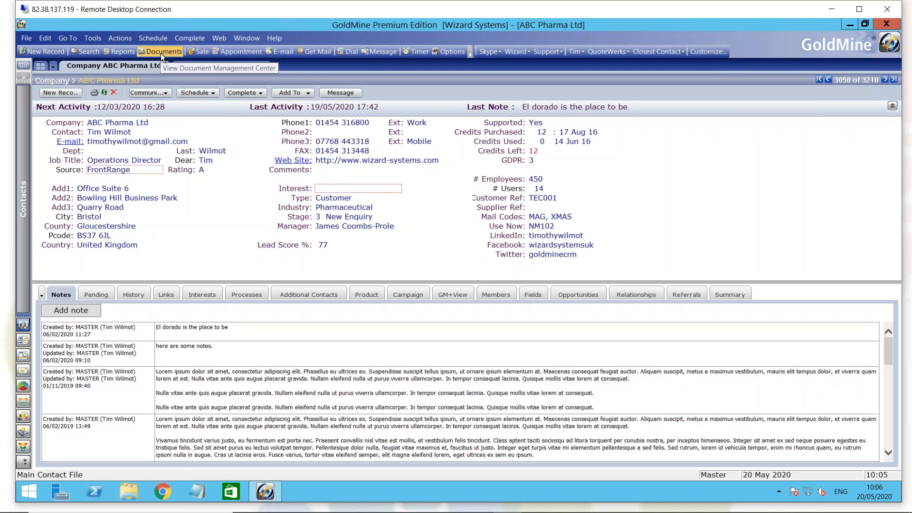
click(68, 38)
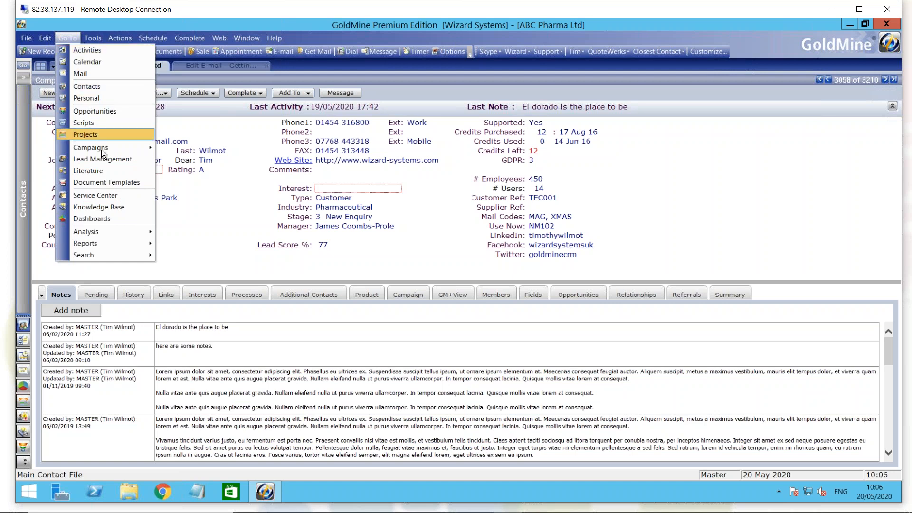
click(107, 184)
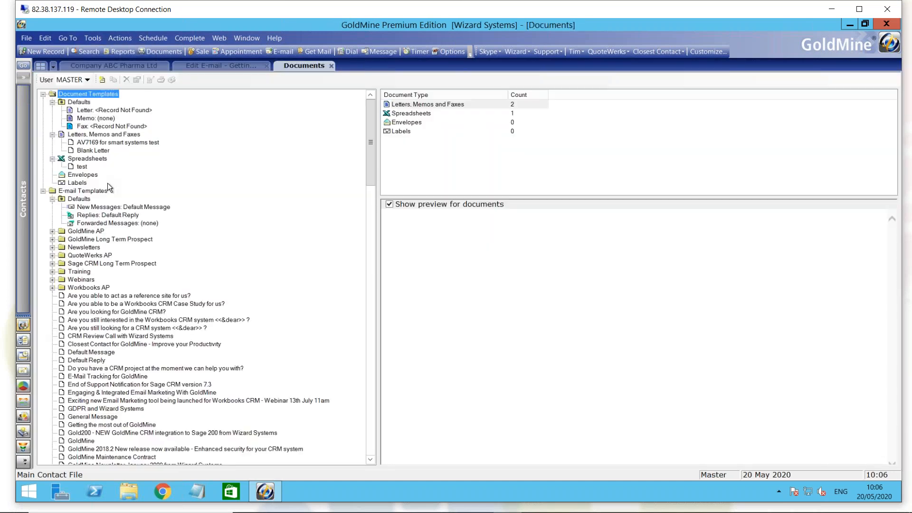
click(86, 80)
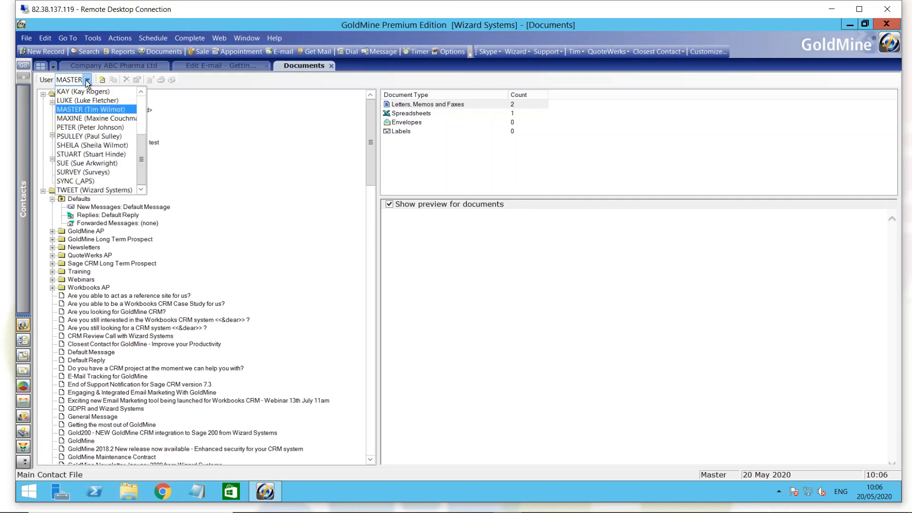
click(88, 82)
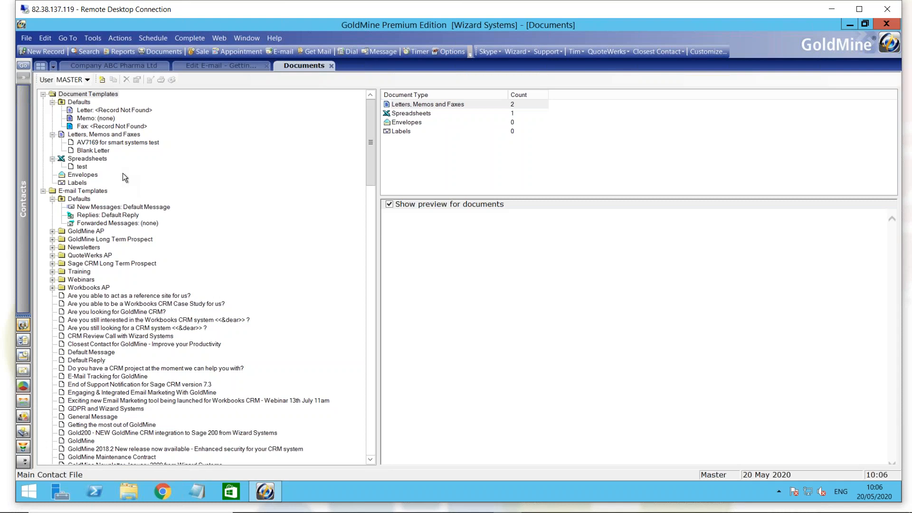
Examine the default e-mail templates for new messages, replies and forwarded messages.
click(99, 192)
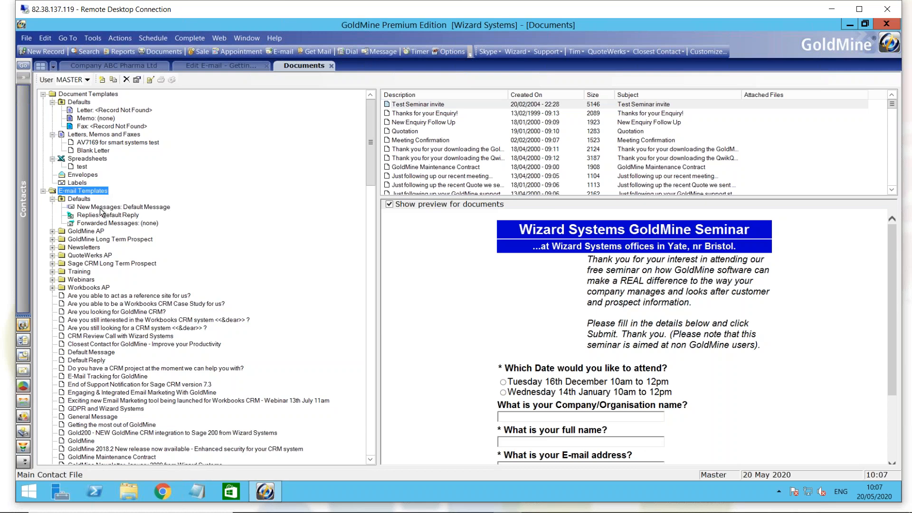
click(101, 209)
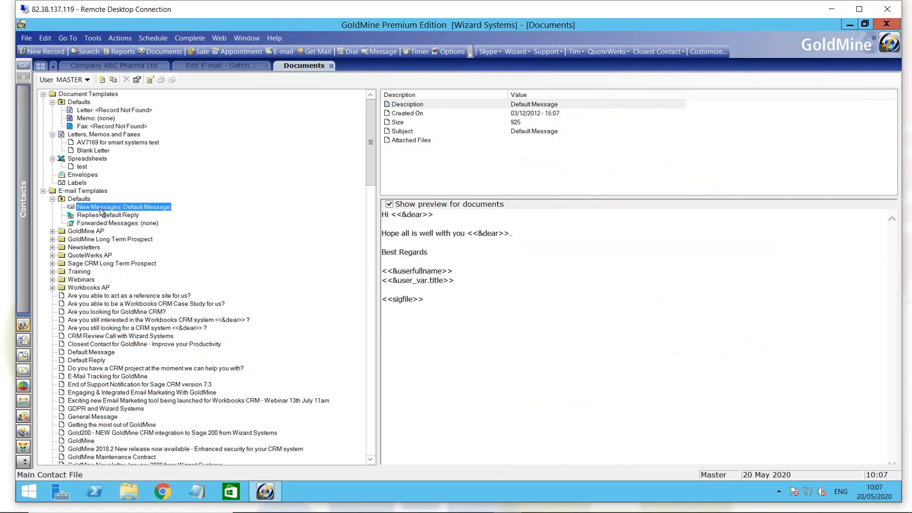
click(101, 216)
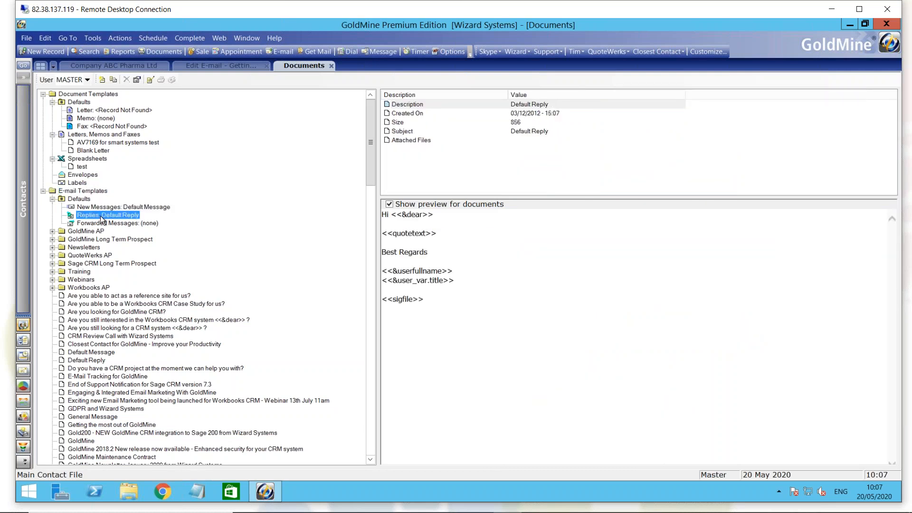
click(101, 223)
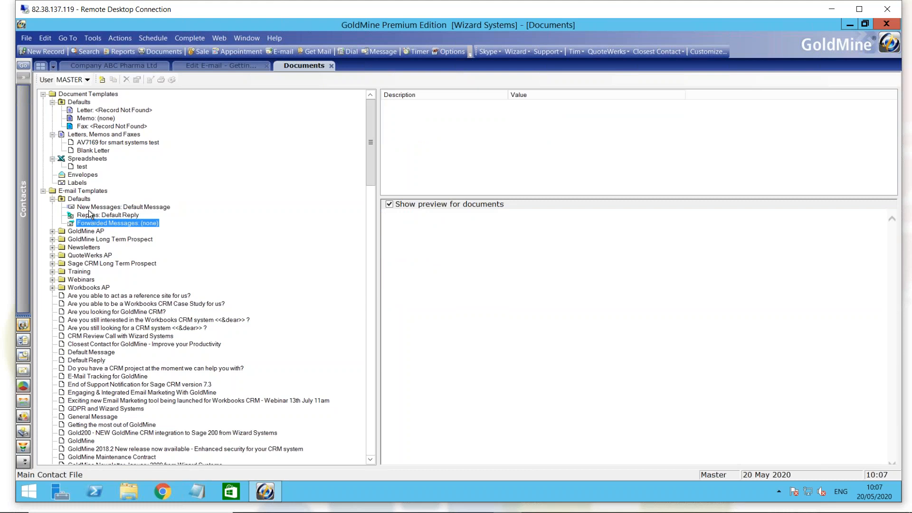
click(84, 191)
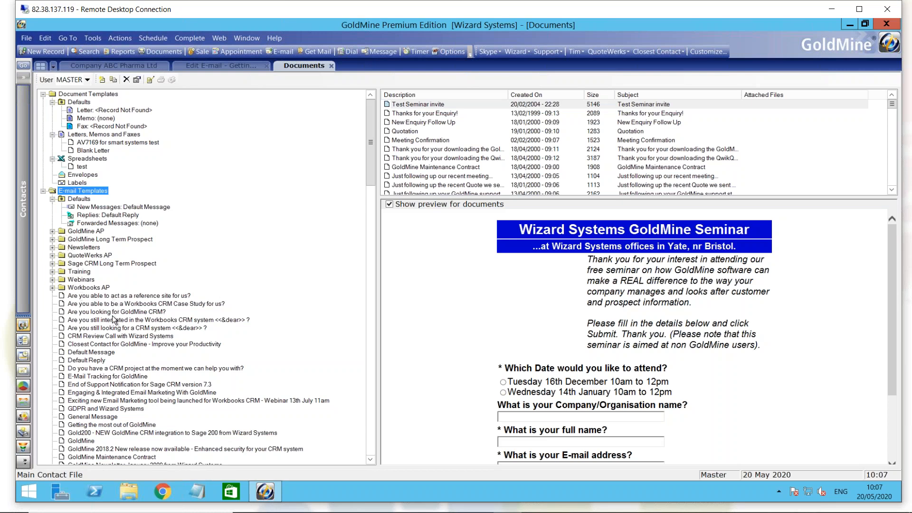
Preview the "Getting the most out of GoldMine" e-mail template and check which commands are available for it.
click(133, 427)
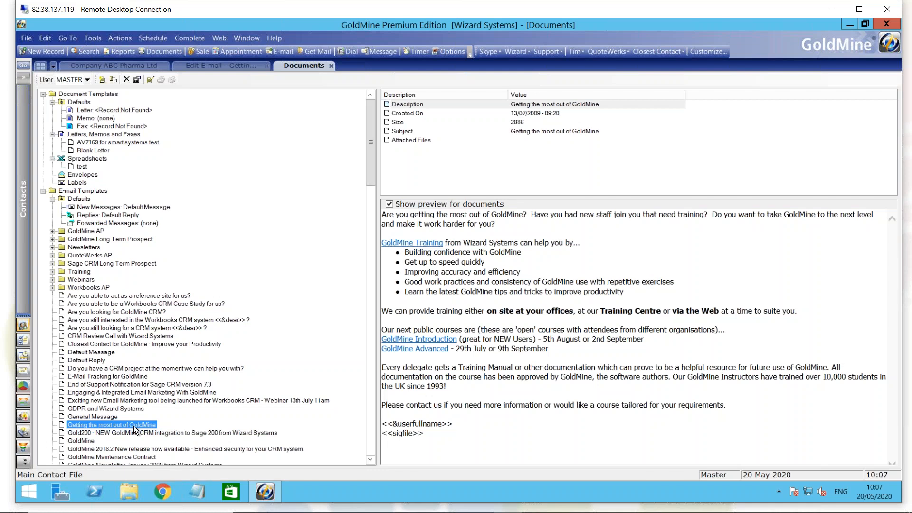
right_click(134, 427)
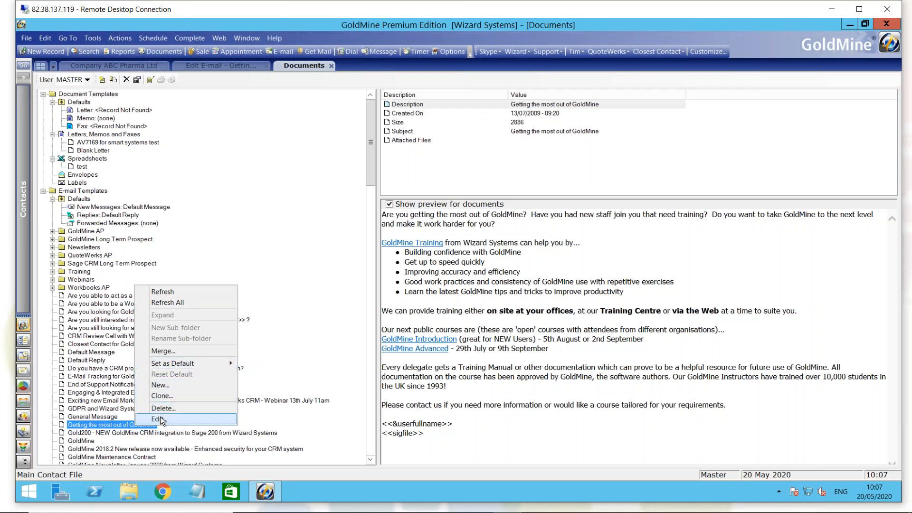
click(134, 425)
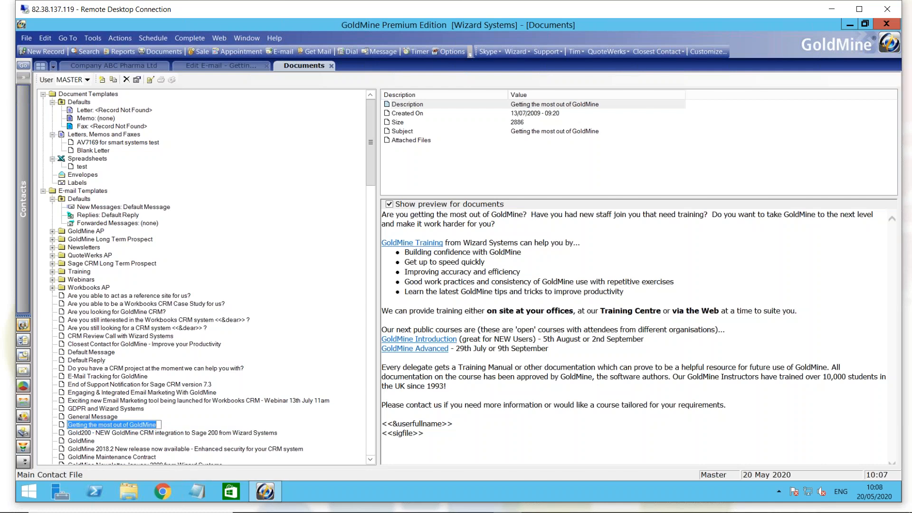
key(Escape)
Create a new e-mail template with the subject "Invitation to a webinar".
click(76, 191)
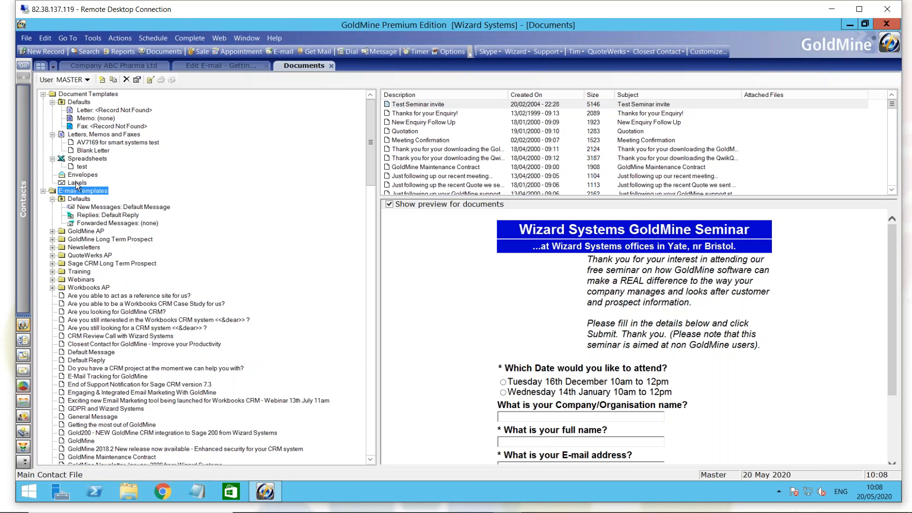
click(101, 80)
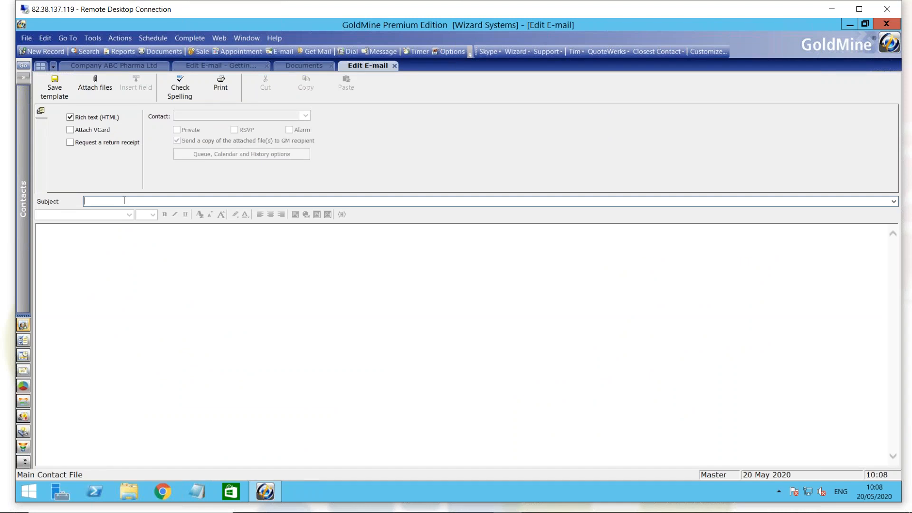
text(Invitation to a web)
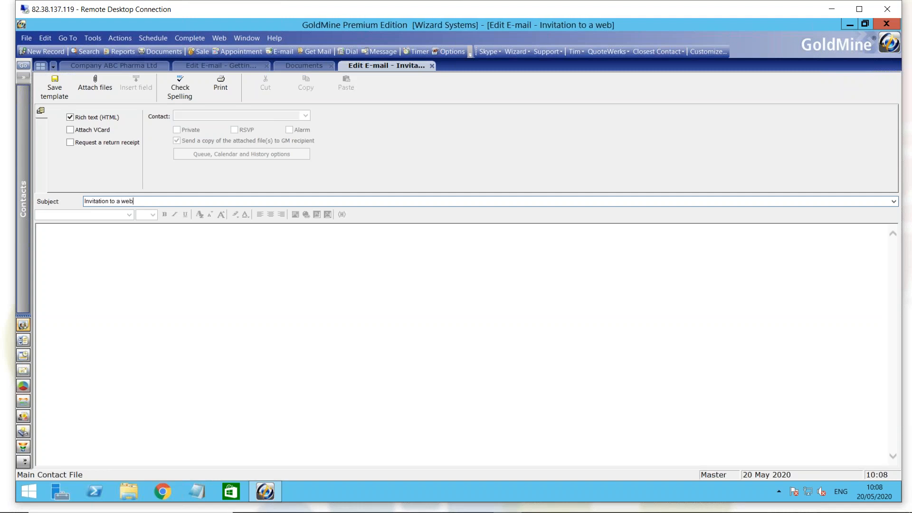
text(inar)
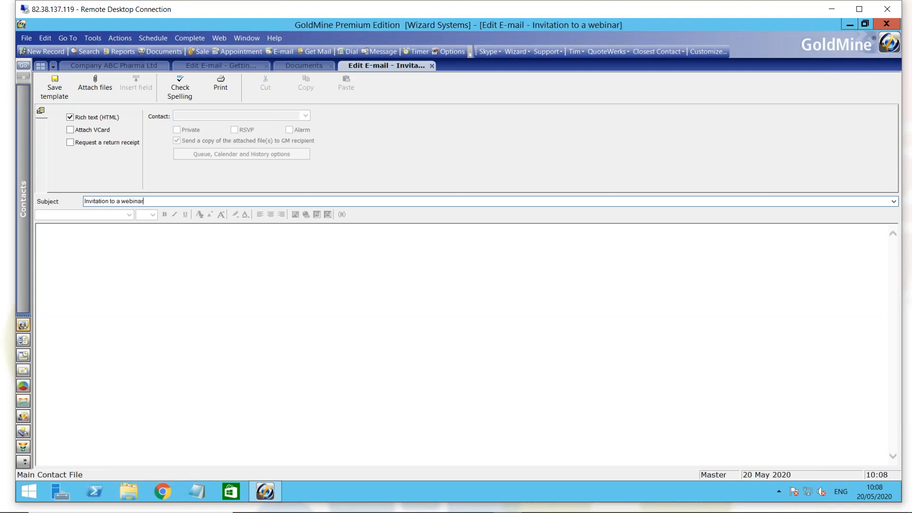
Begin the template body with the greeting "Hi" followed by the contact's Dear merge field.
click(101, 228)
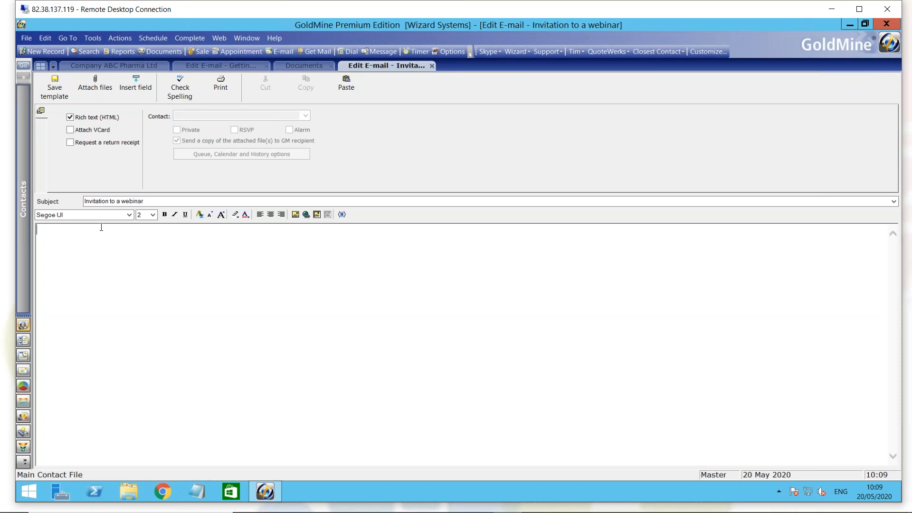
text(Hi)
click(138, 93)
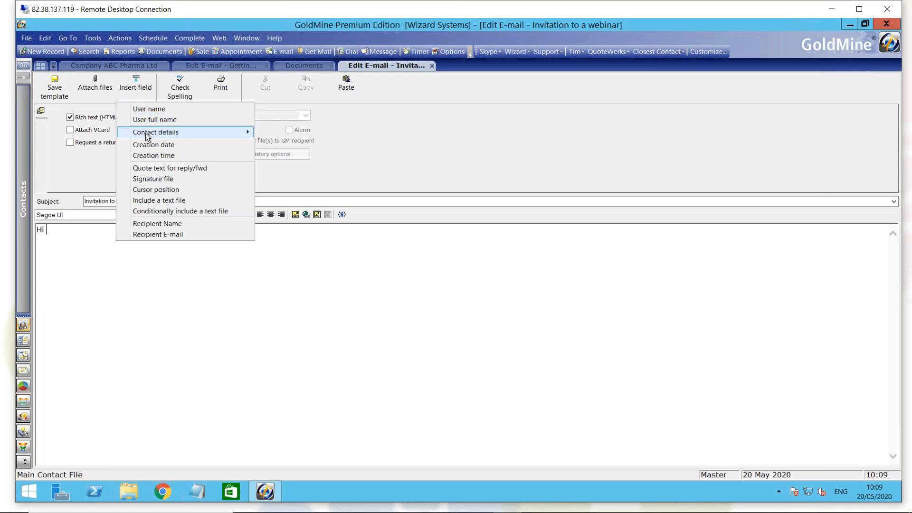
mouse_move(155, 137)
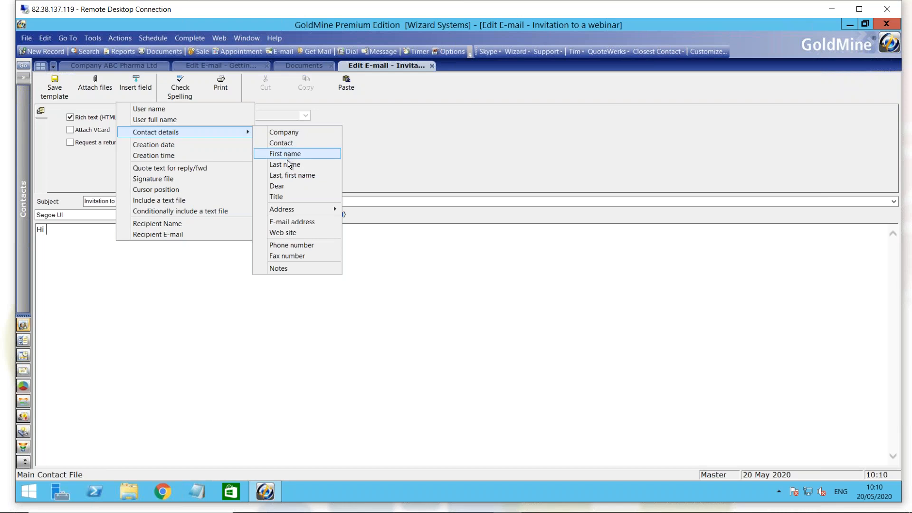
click(293, 187)
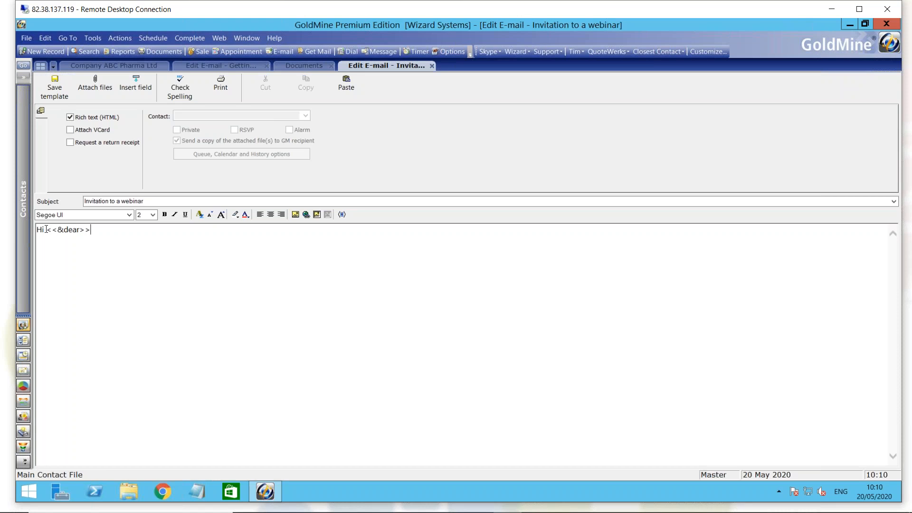
Add the placeholder paragraph "dsfv sd fvdfv dsf sdfvdsfsdfvd" below the greeting.
drag(46, 231, 90, 231)
click(72, 244)
click(61, 231)
click(101, 234)
key(Return)
text(dsfv sd fvdfv dsf sdfvdsfsdfvd)
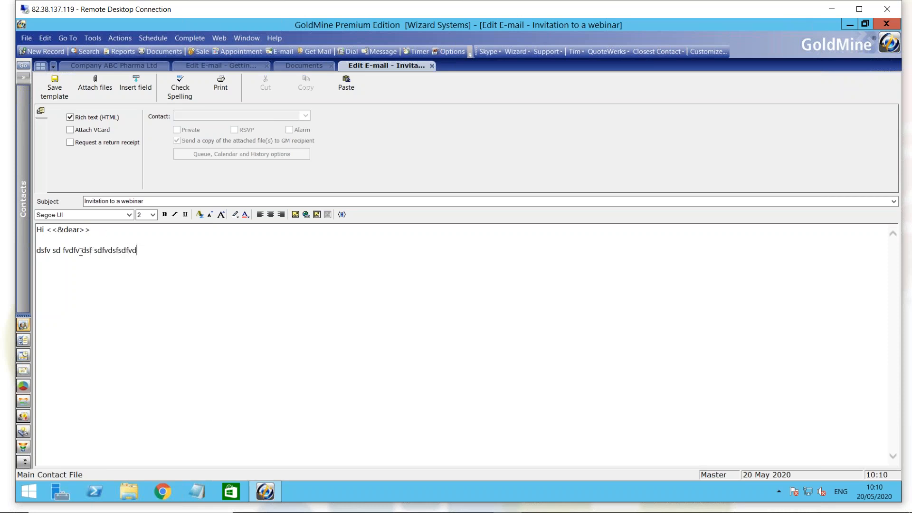
Insert the user full name and signature file merge fields below the placeholder paragraph.
drag(80, 251, 90, 251)
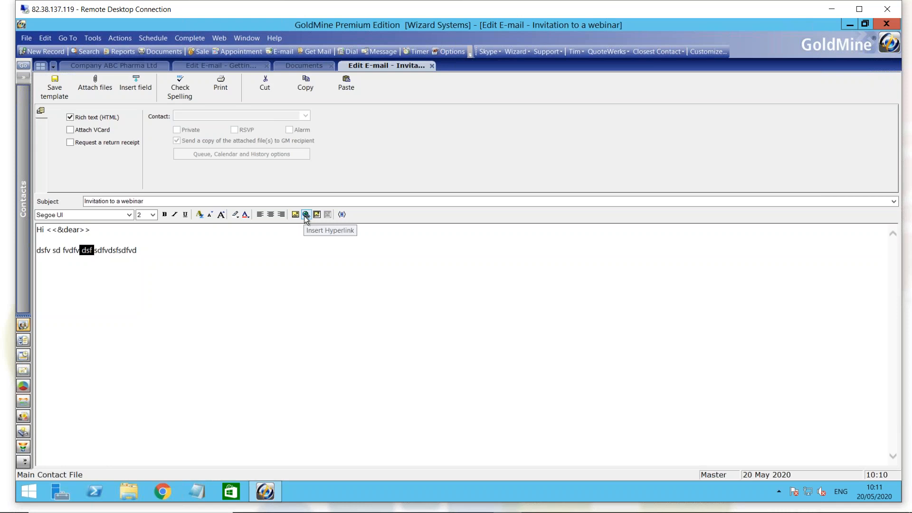
click(143, 253)
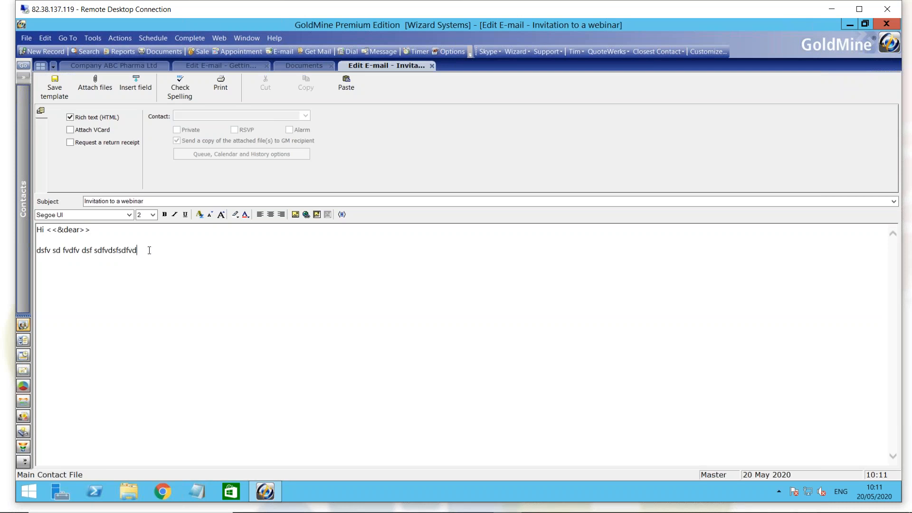
key(Return)
click(135, 87)
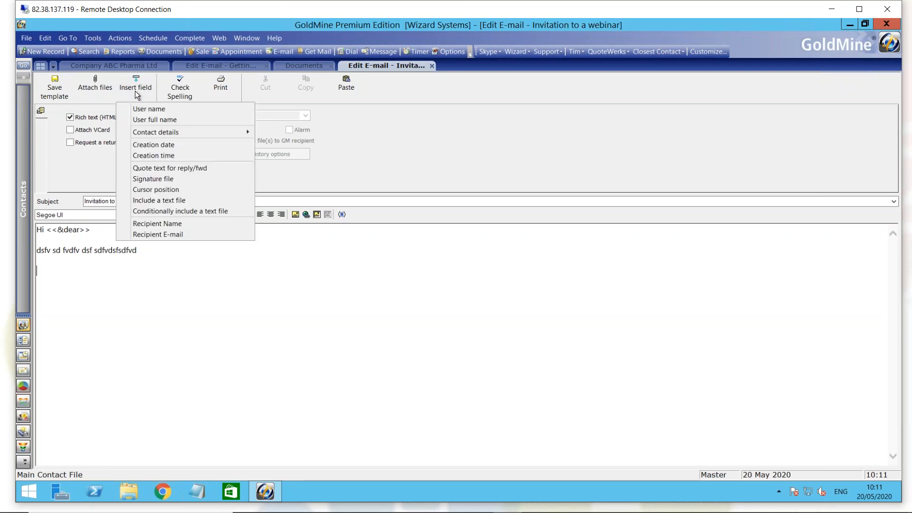
click(182, 120)
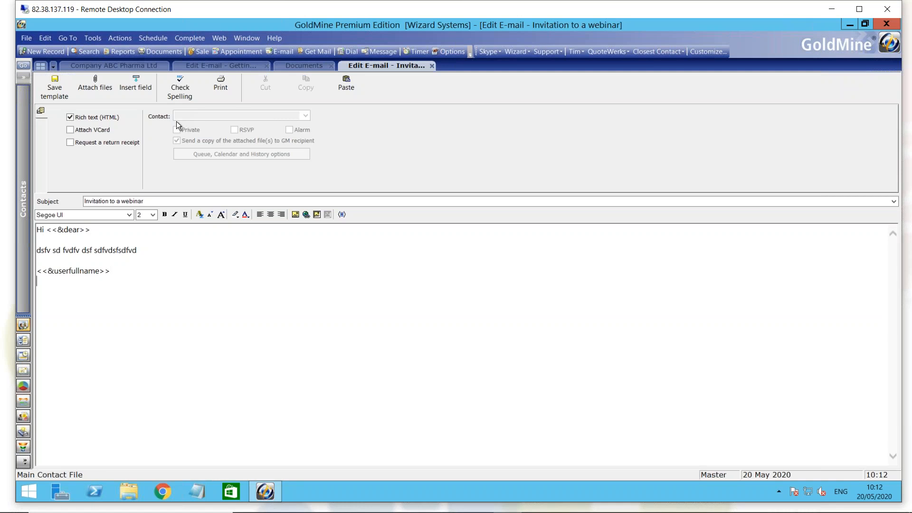
click(147, 95)
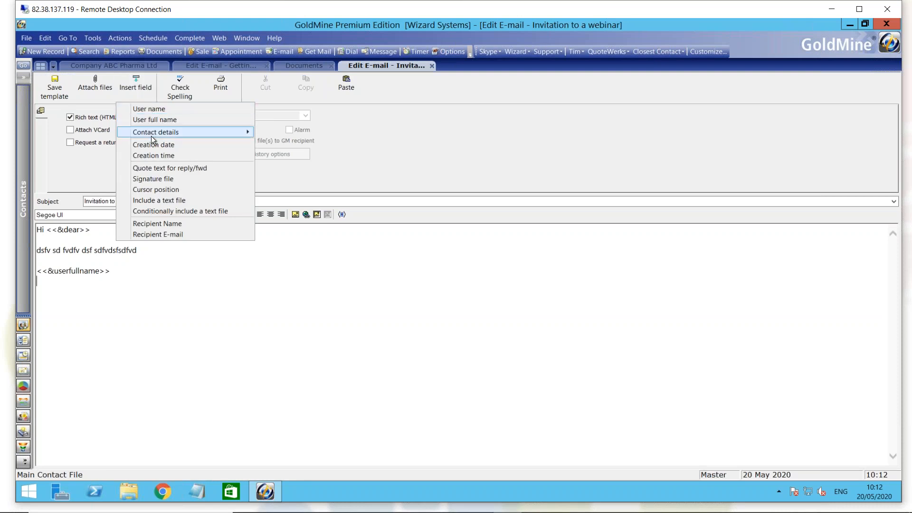
click(184, 179)
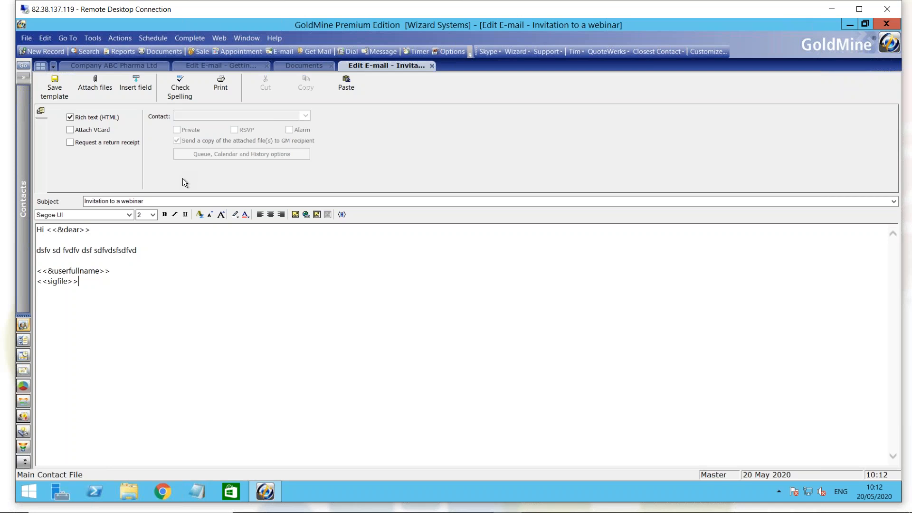
Check the new template's subject, Dear merge field, placeholder paragraph and sender field, and save the webinar invitation template.
click(154, 201)
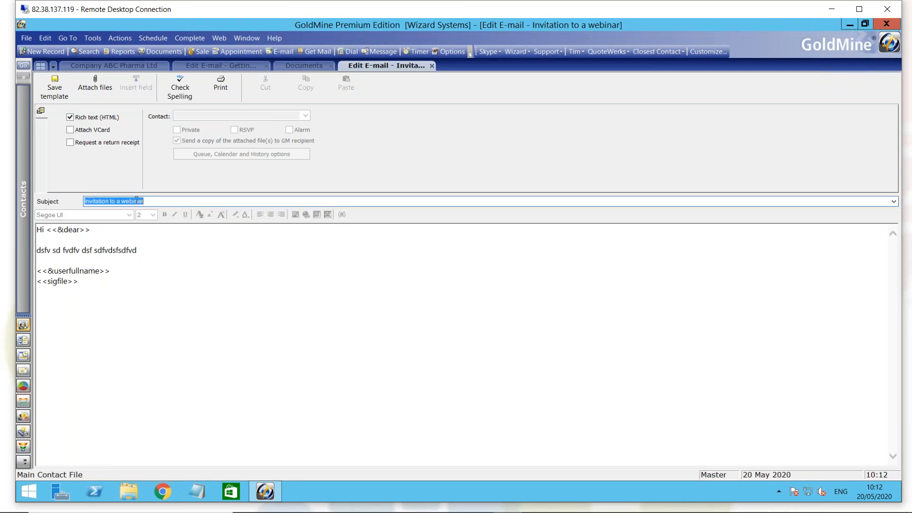
click(101, 231)
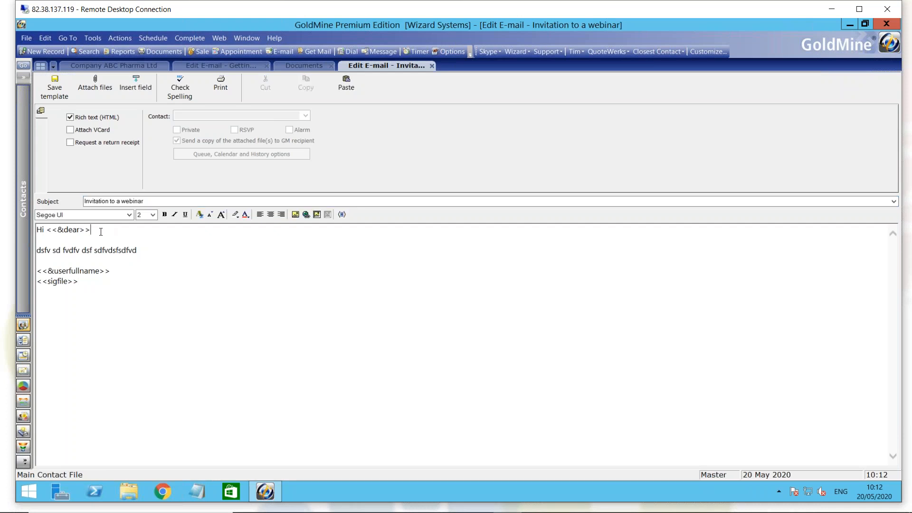
drag(92, 230, 54, 228)
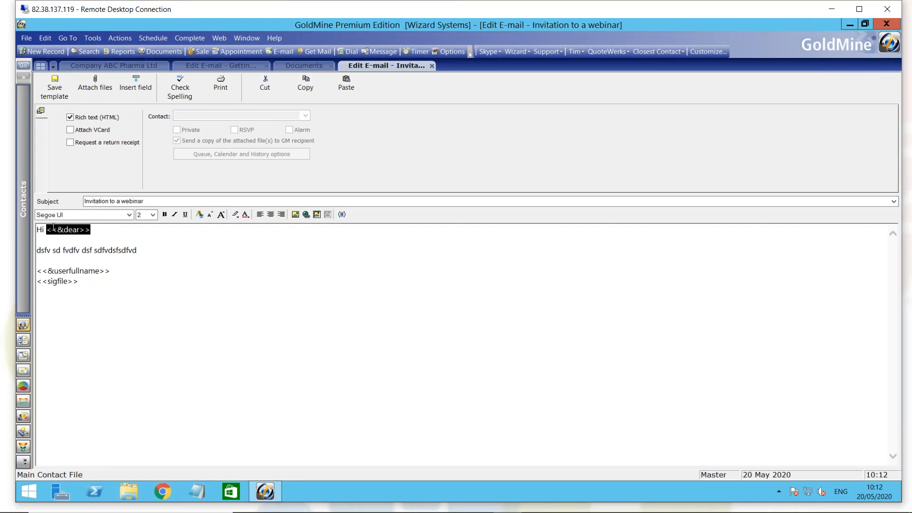
click(95, 230)
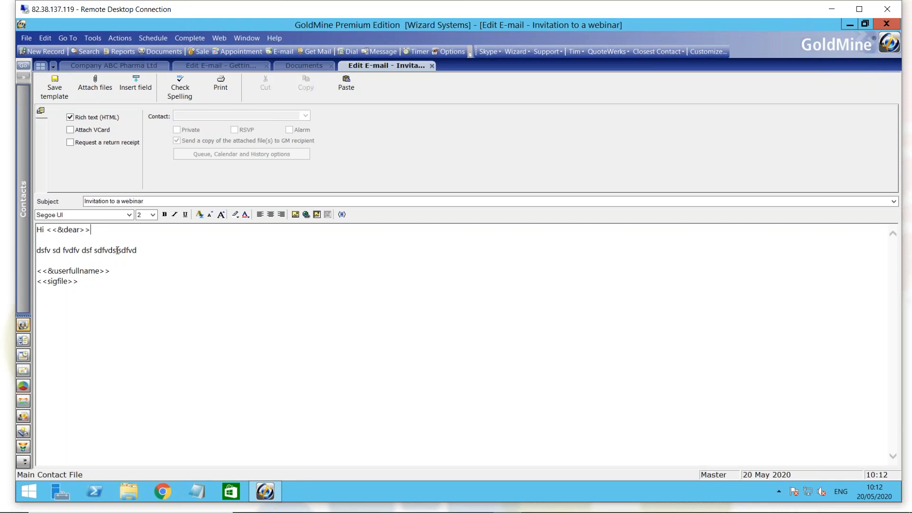
drag(141, 249, 37, 256)
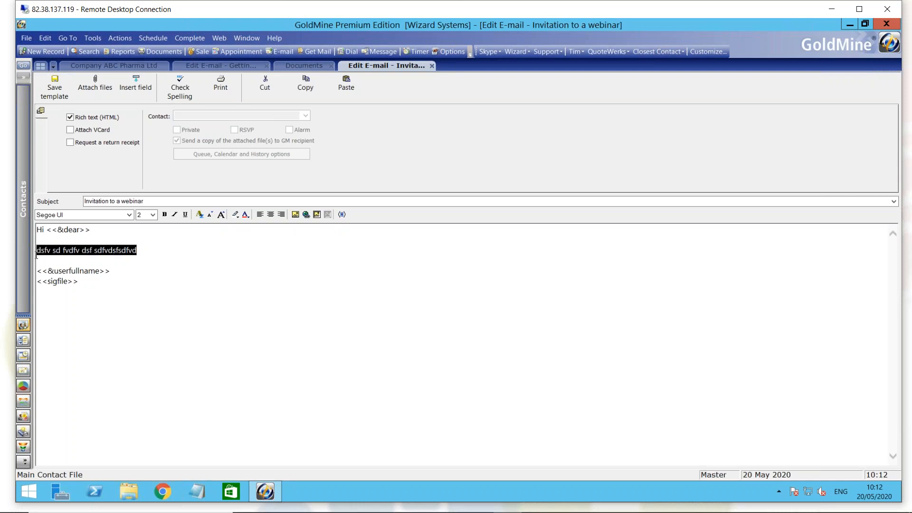
click(115, 273)
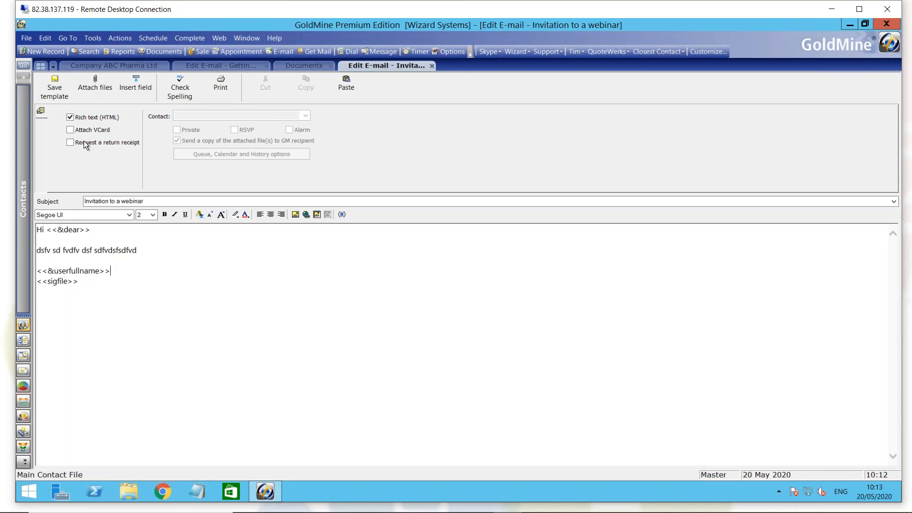
click(63, 96)
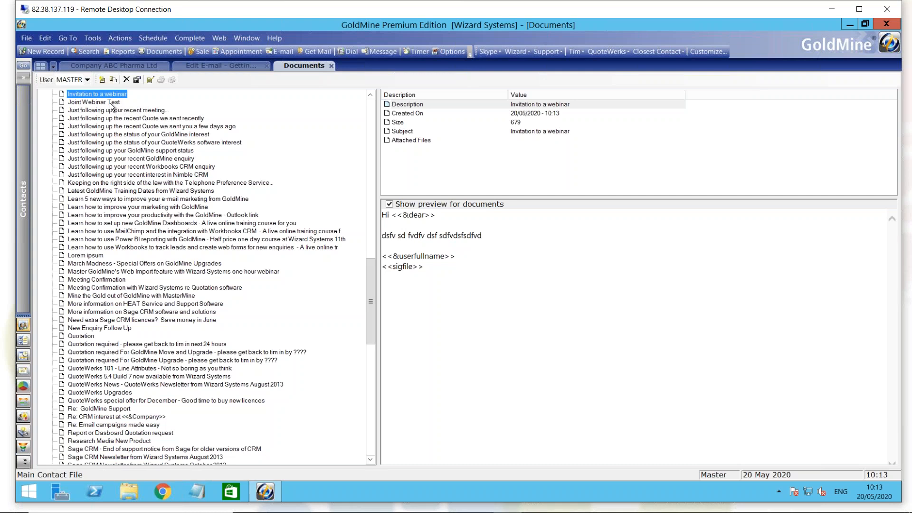
Preview the "Just following up your recent GoldMine enquiry" and "Joint Webinar Test" templates in the document list.
click(123, 159)
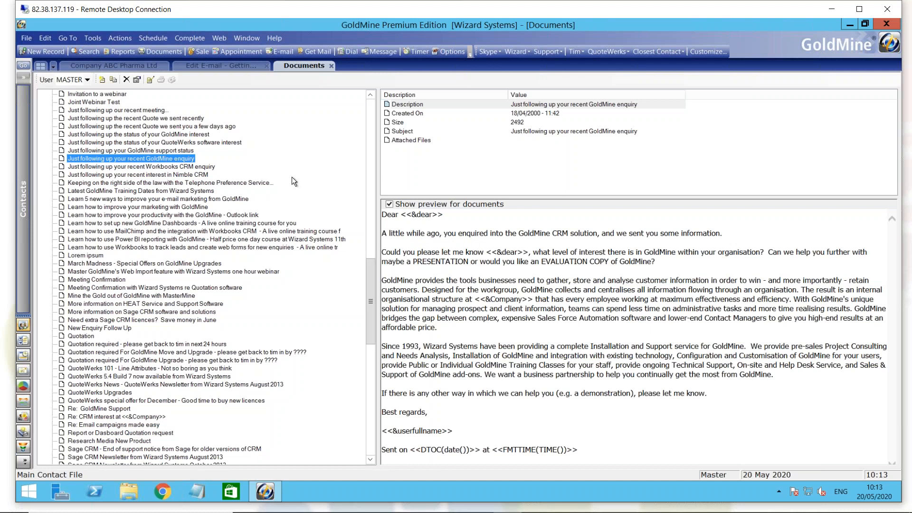
click(112, 102)
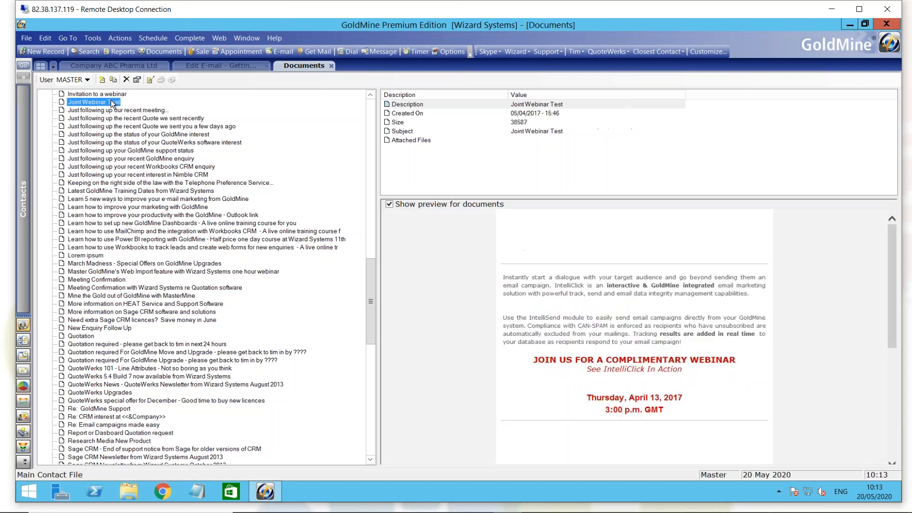
Start an e-mail to the ABC Pharma Ltd contact, apply the "Invitation to a webinar" template and check the merged recipient and sender names.
click(128, 67)
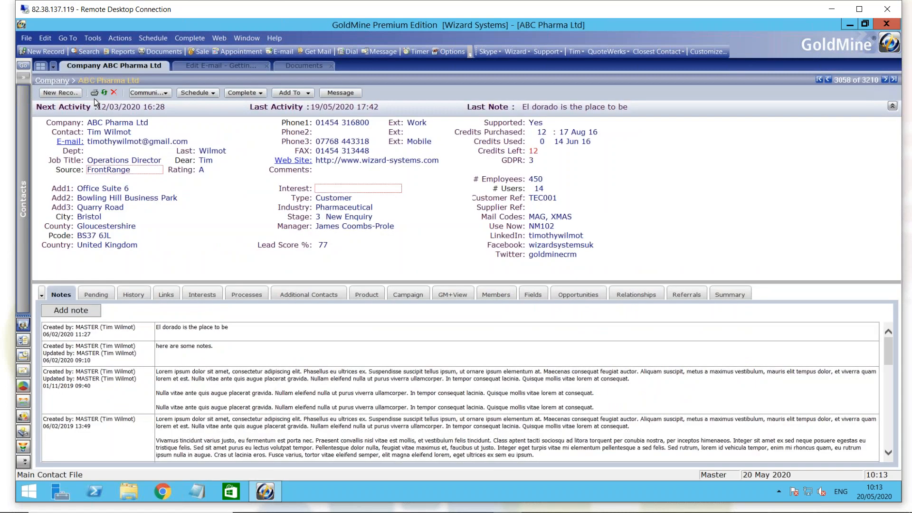
click(72, 145)
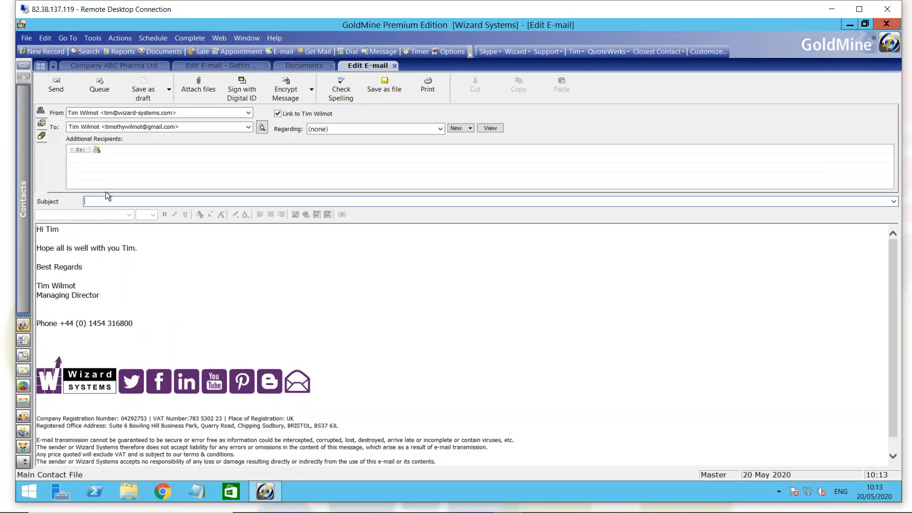
text(inv)
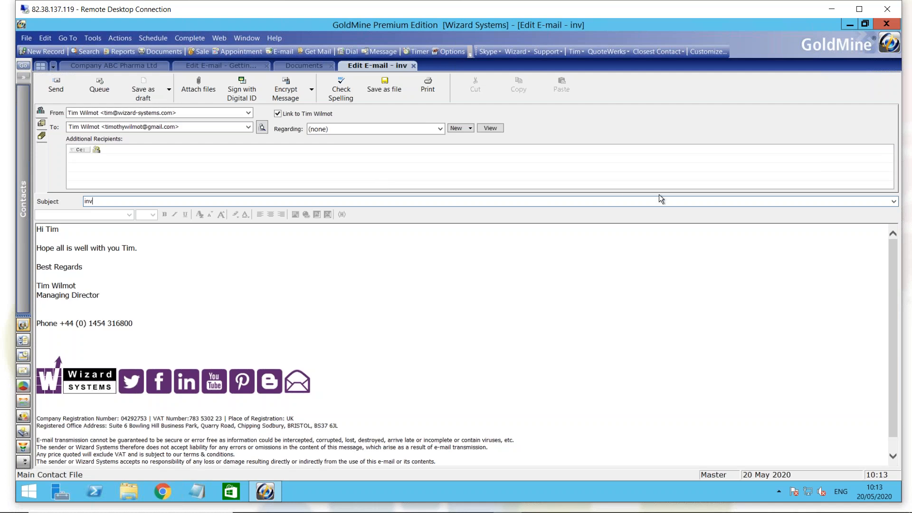
click(893, 203)
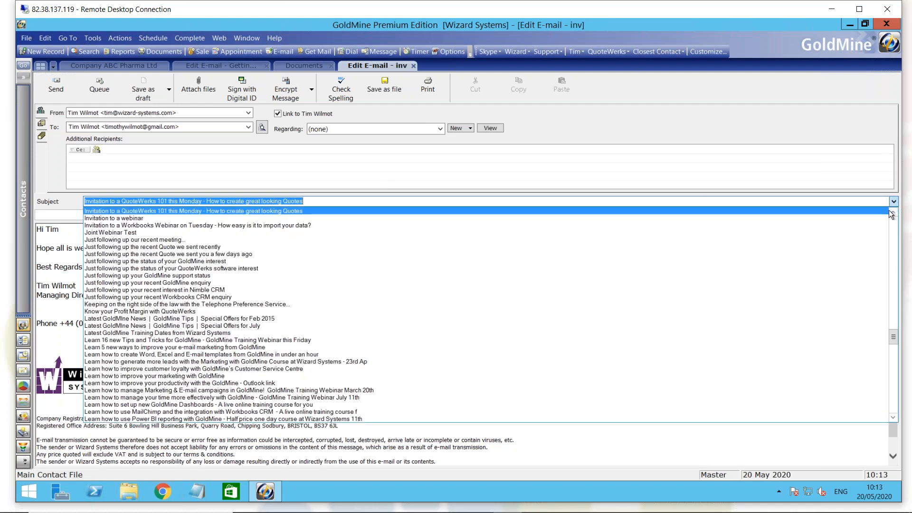
click(888, 220)
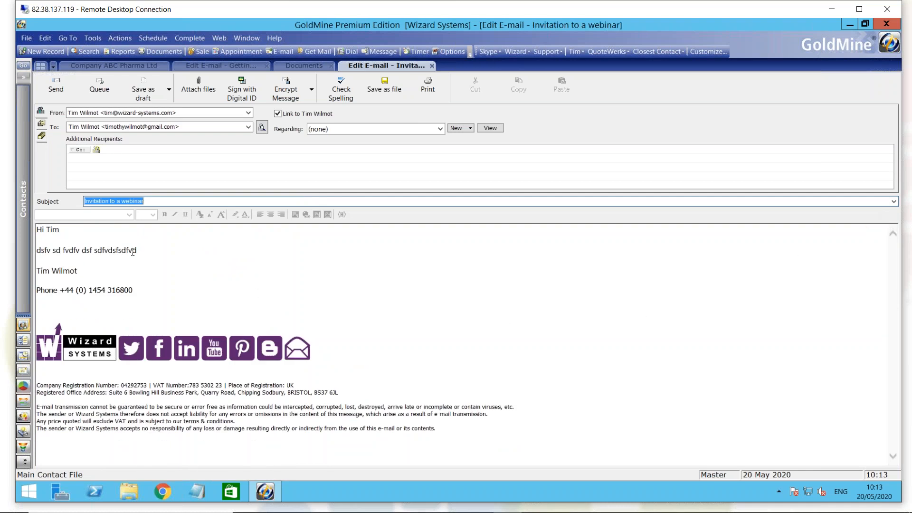
drag(59, 231, 48, 232)
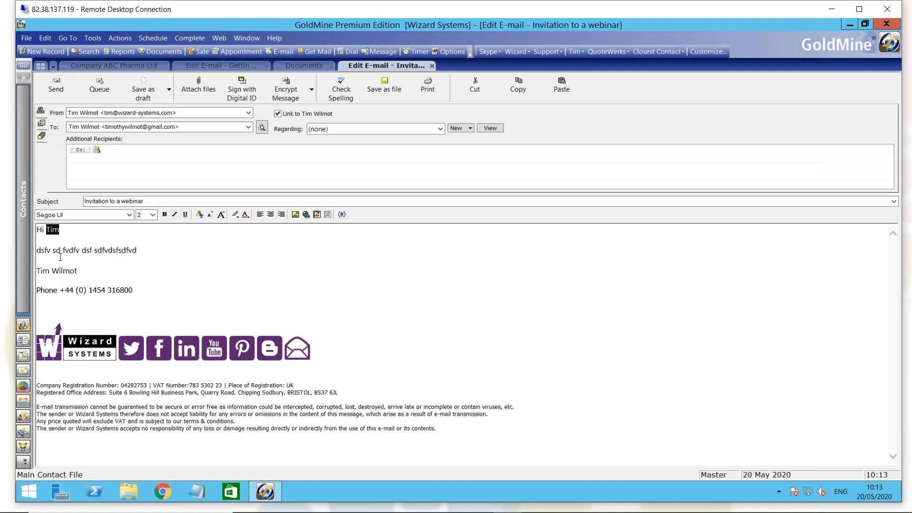
drag(79, 273, 37, 270)
key(alt+Tab)
key(alt+Tab)
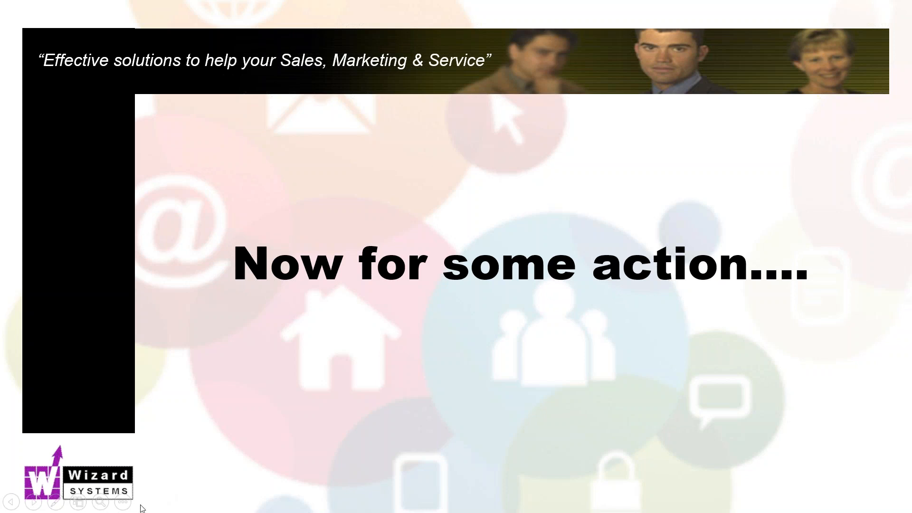
key(Right)
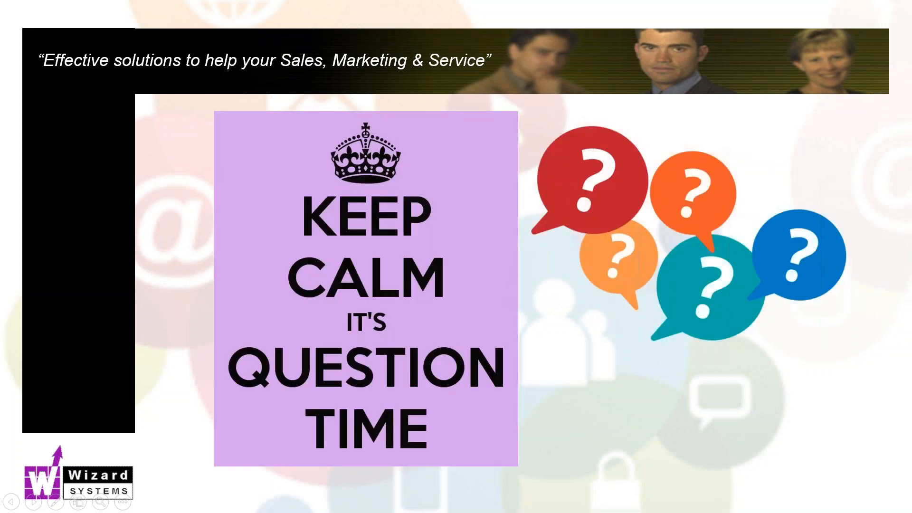